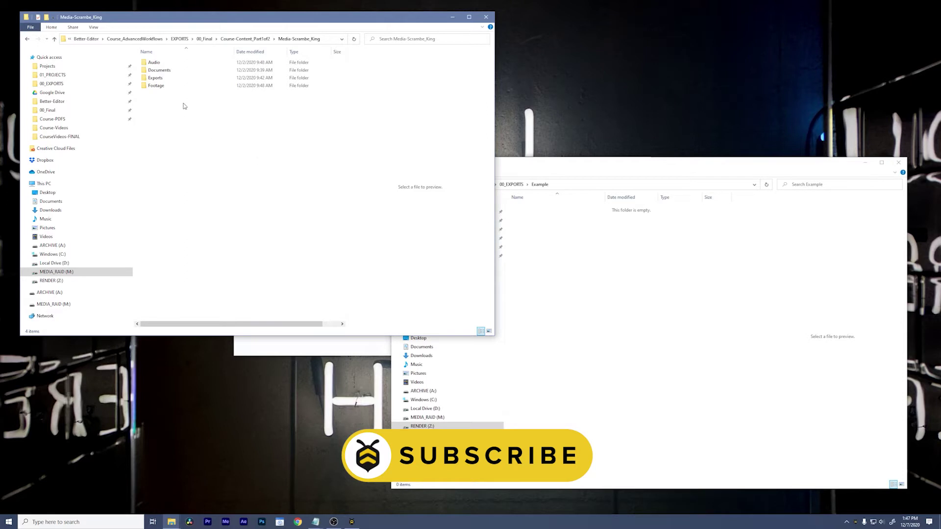
{"action": "double_click", "coordinate": [158, 86]}
{"action": "double_click", "coordinate": [163, 93]}
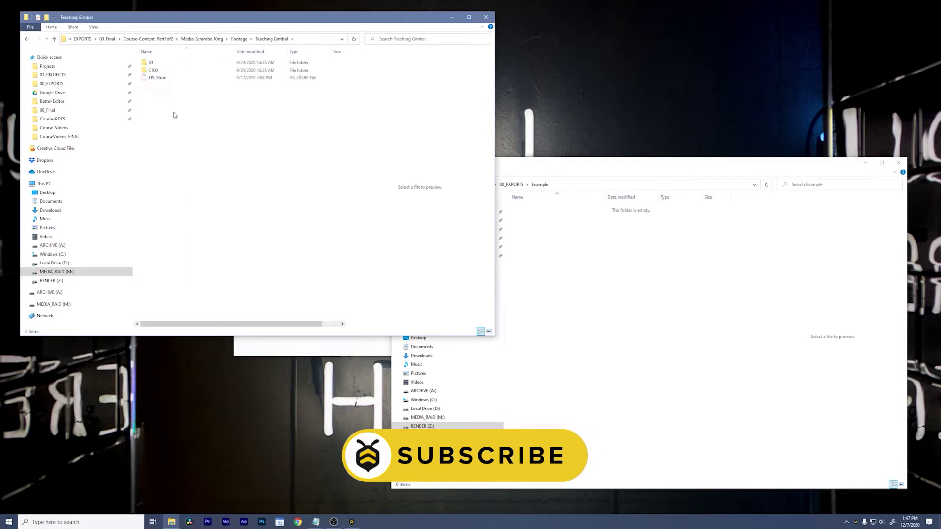
{"action": "double_click", "coordinate": [153, 70]}
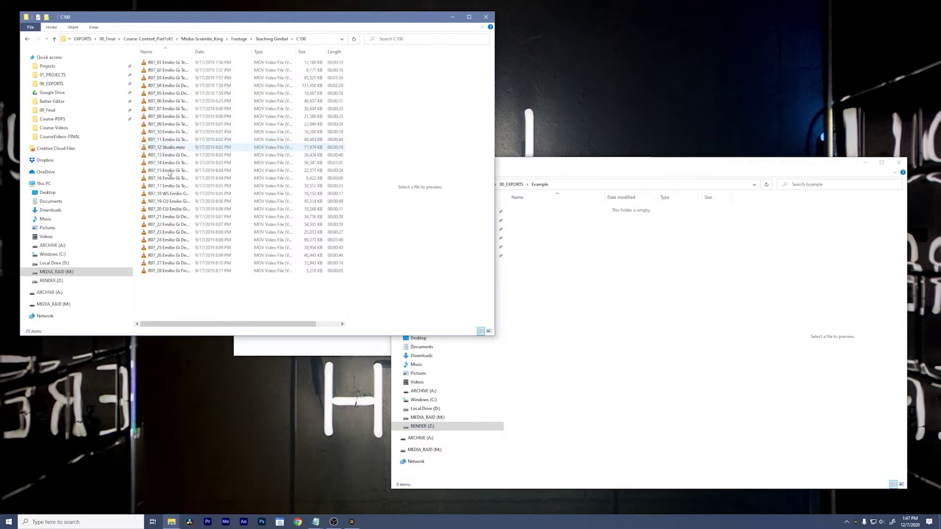
{"action": "left_click", "coordinate": [272, 39]}
{"action": "left_click", "coordinate": [239, 39]}
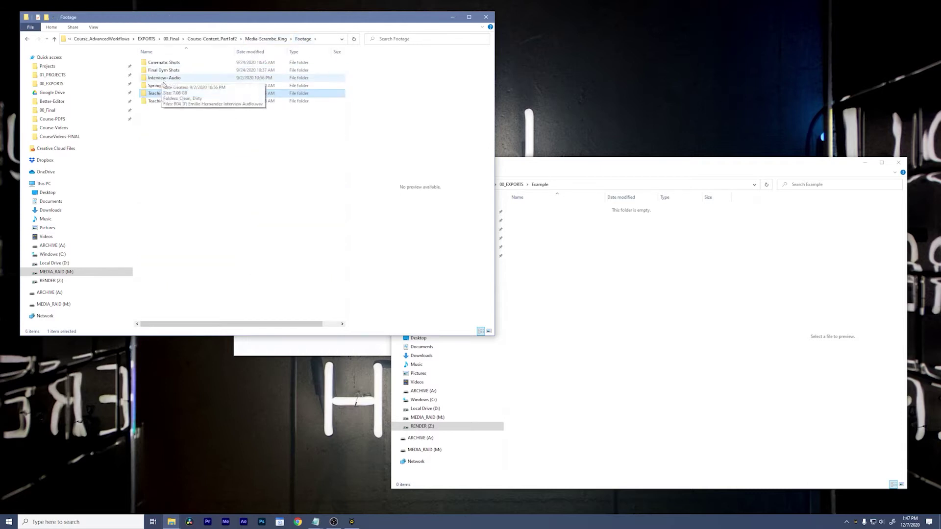
{"action": "left_click", "coordinate": [265, 39]}
{"action": "double_click", "coordinate": [162, 77]}
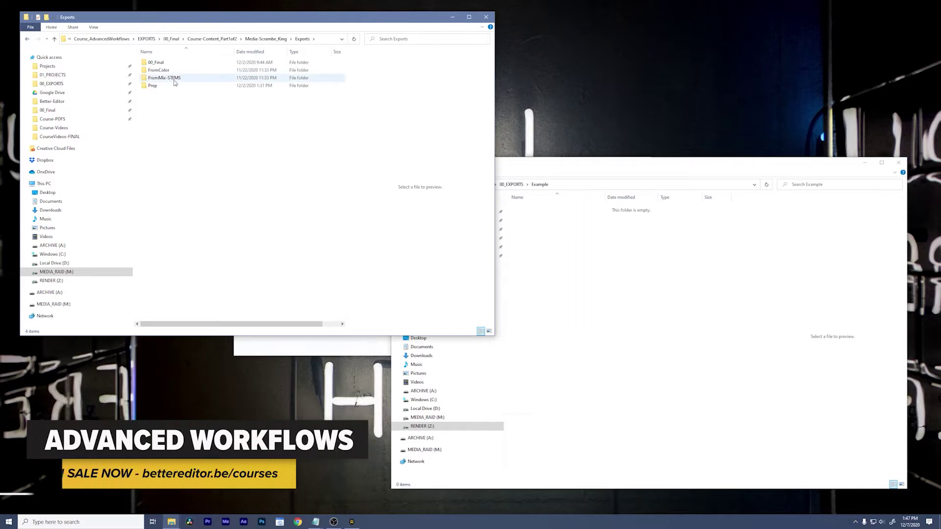
{"action": "left_click", "coordinate": [161, 72]}
{"action": "double_click", "coordinate": [160, 71]}
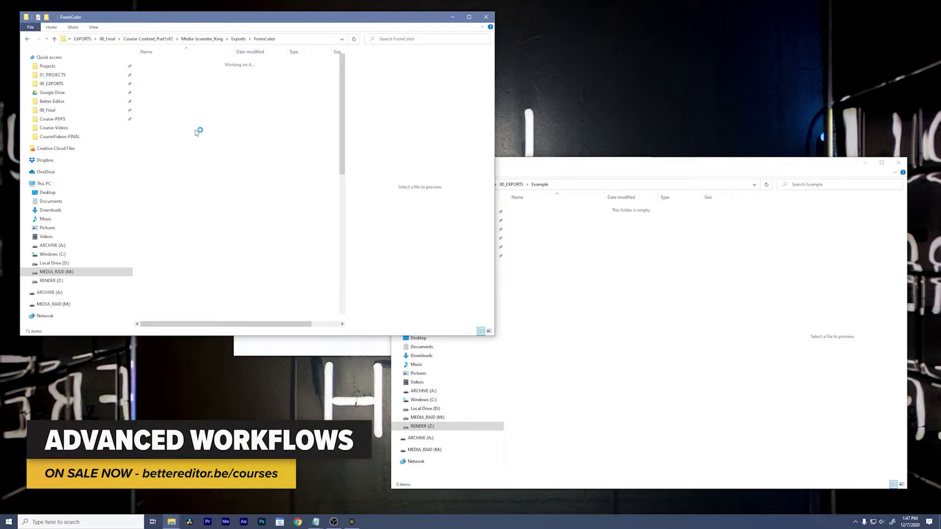
{"action": "left_click", "coordinate": [241, 39]}
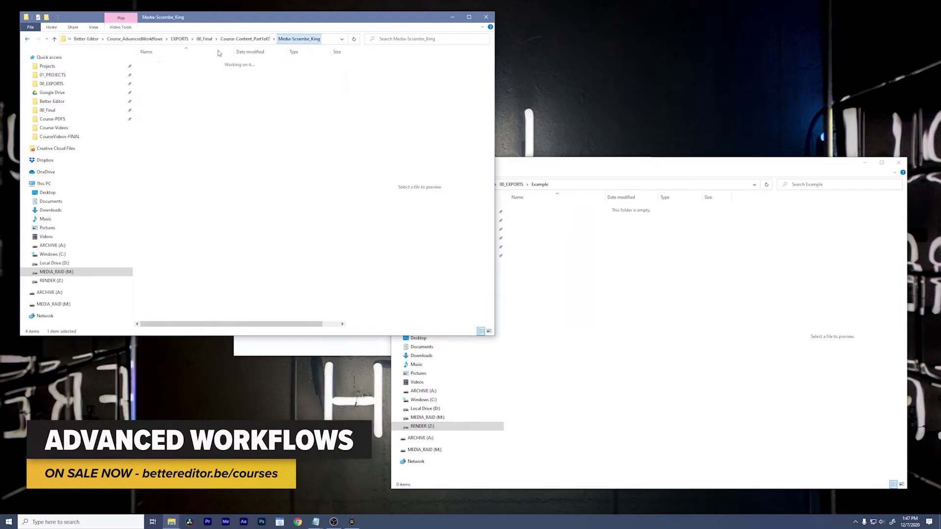
{"action": "left_click", "coordinate": [266, 39]}
{"action": "left_click", "coordinate": [155, 72]}
{"action": "double_click", "coordinate": [155, 71]}
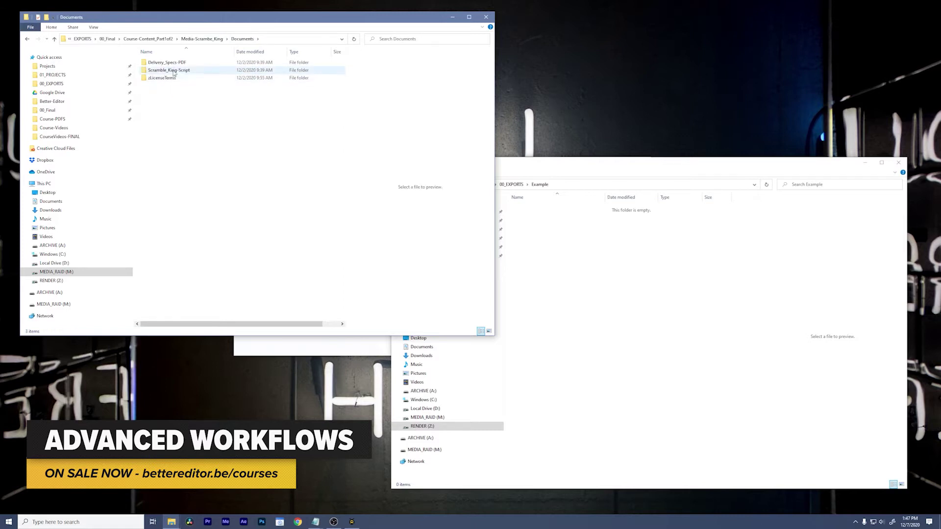
{"action": "left_click", "coordinate": [230, 39]}
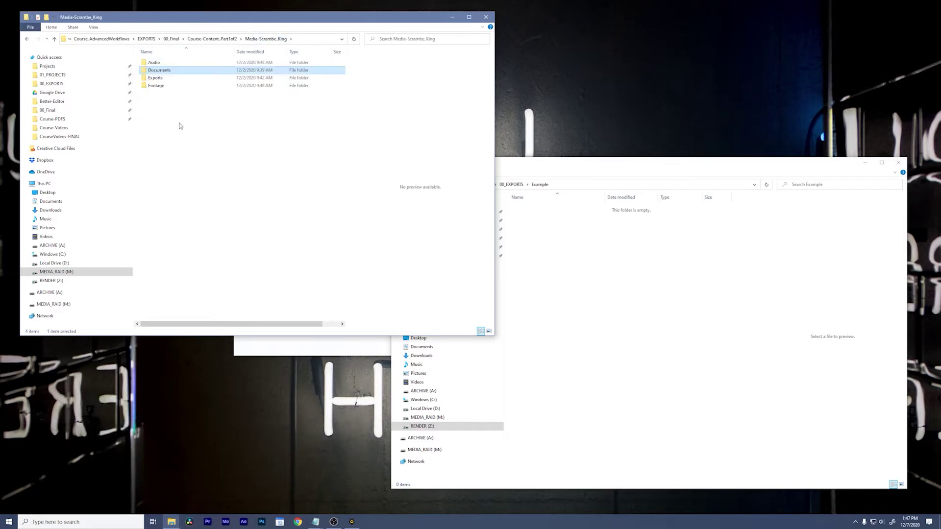
{"action": "left_click", "coordinate": [183, 125]}
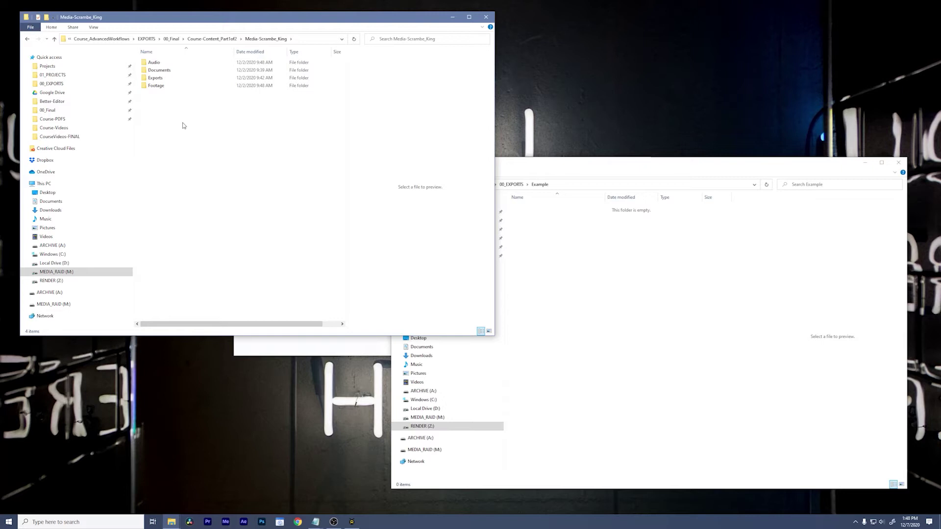
Set the Duplicate Directory source path to the pasted Media-Scrambe_King folder
{"action": "left_click", "coordinate": [288, 354]}
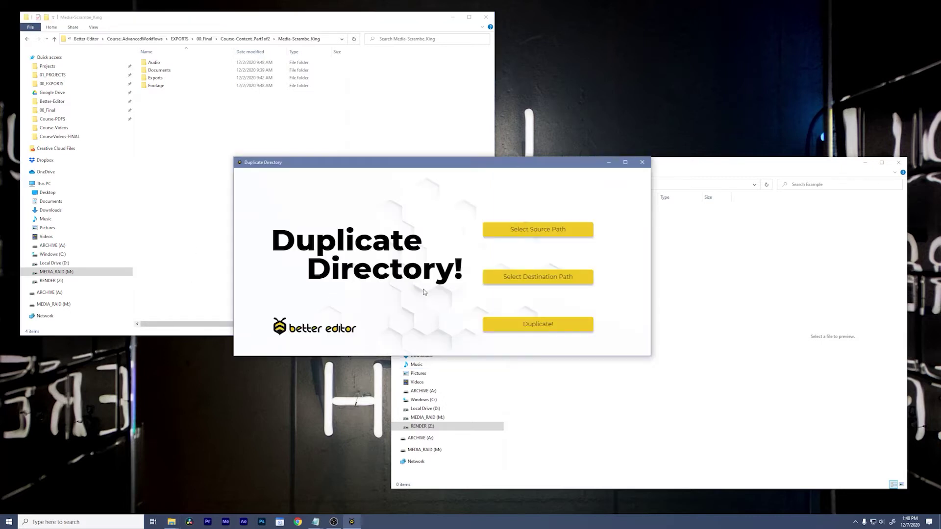
{"action": "left_click", "coordinate": [539, 233]}
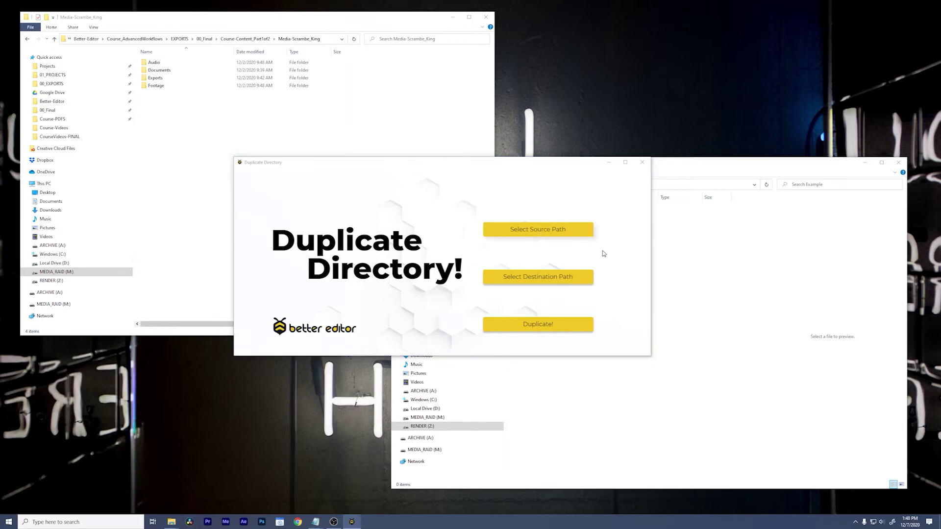
{"action": "left_click_drag", "start_coordinate": [405, 174], "coordinate": [405, 172]}
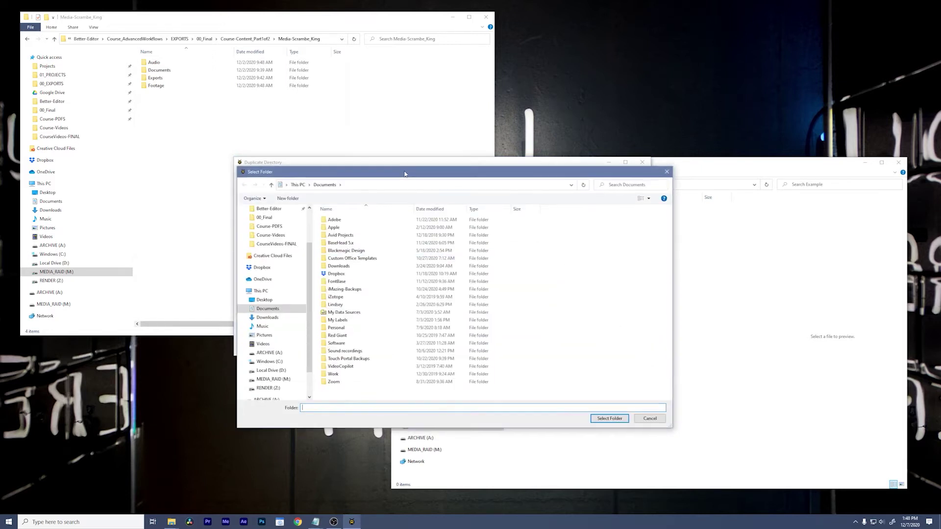
{"action": "left_click", "coordinate": [370, 185]}
{"action": "type", "text": "M:\\01_PROJECTS\\Better-Editor\\Course_AdvancedWorkflows\\EXPORTS\\00_Final\\Course-Content_Part1of2\\Media-Scrambe_King"}
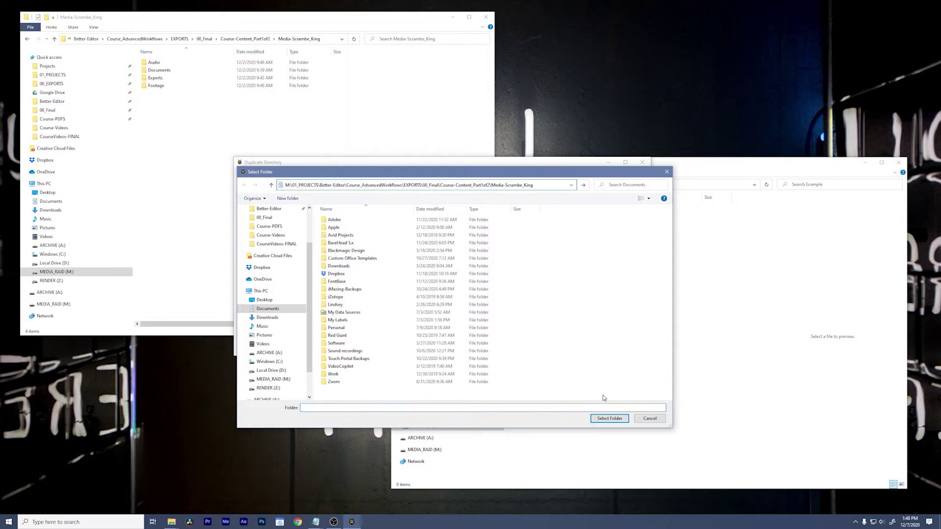
{"action": "key", "text": "Return"}
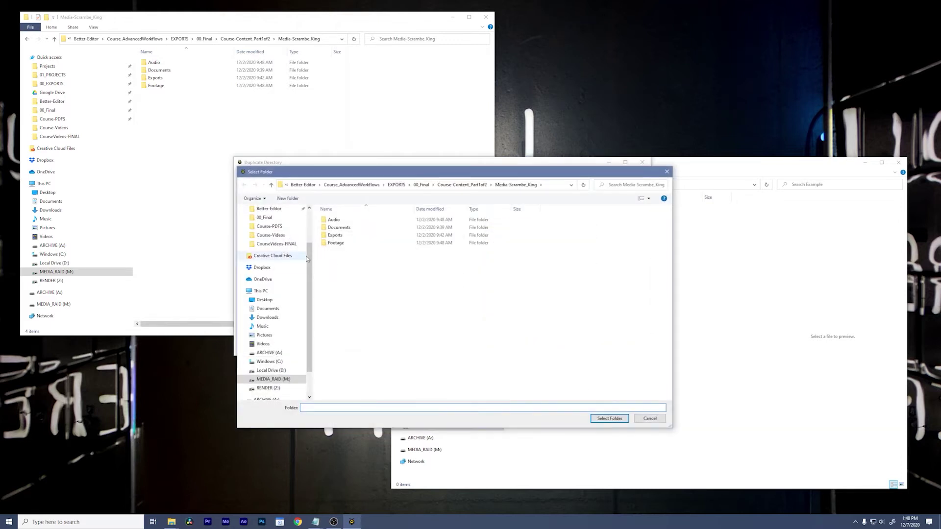
{"action": "scroll", "coordinate": [307, 259], "scroll_direction": "down", "scroll_amount": 5}
{"action": "left_click", "coordinate": [291, 241]}
Choose Z:\00_EXPORTS\Example as the destination and run Duplicate!
{"action": "double_click", "coordinate": [336, 220]}
{"action": "left_click", "coordinate": [609, 417]}
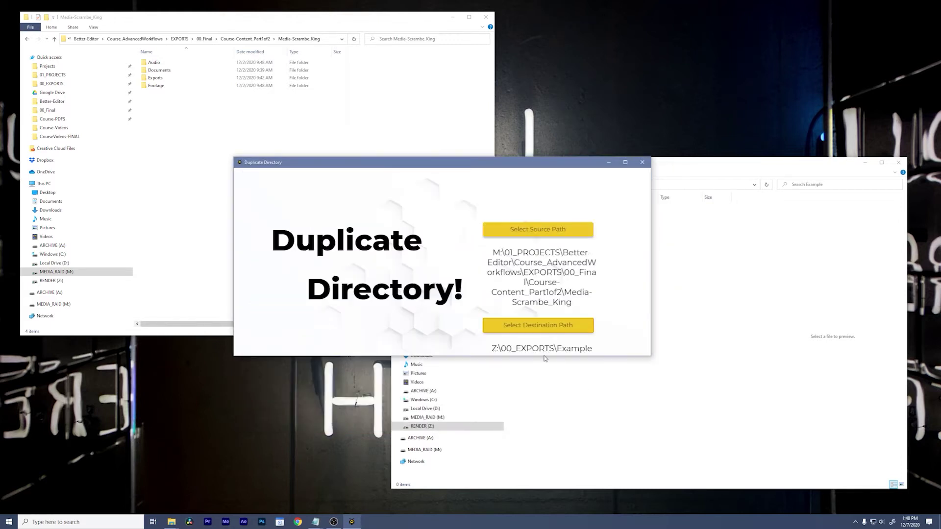
{"action": "left_click", "coordinate": [537, 382]}
{"action": "left_click", "coordinate": [689, 166]}
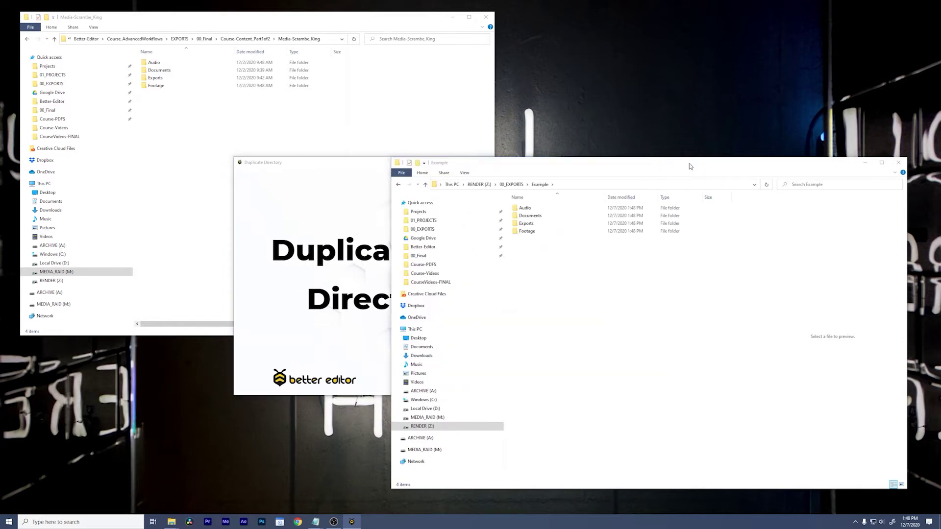
Check that the copied Audio > Music folder is empty, then return to Example
{"action": "double_click", "coordinate": [529, 210]}
{"action": "double_click", "coordinate": [529, 210]}
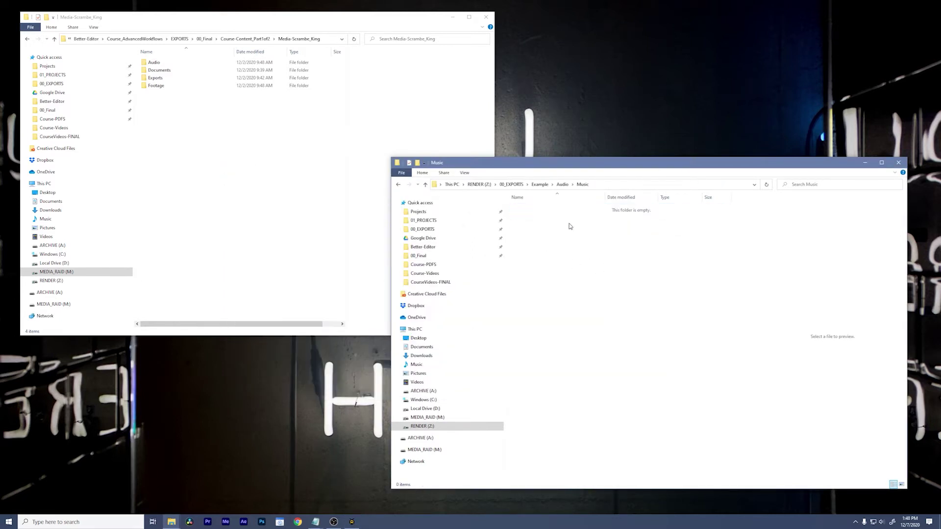
{"action": "left_click", "coordinate": [540, 184]}
Check the copied Footage subfolders Spring Hill Shots and Teaching No Gimbal, then return to Example
{"action": "double_click", "coordinate": [529, 230]}
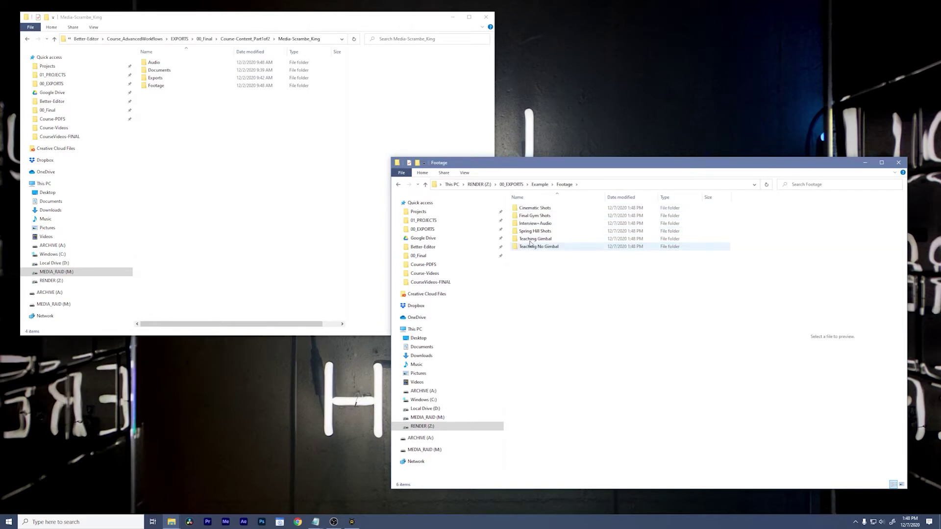
{"action": "double_click", "coordinate": [532, 230]}
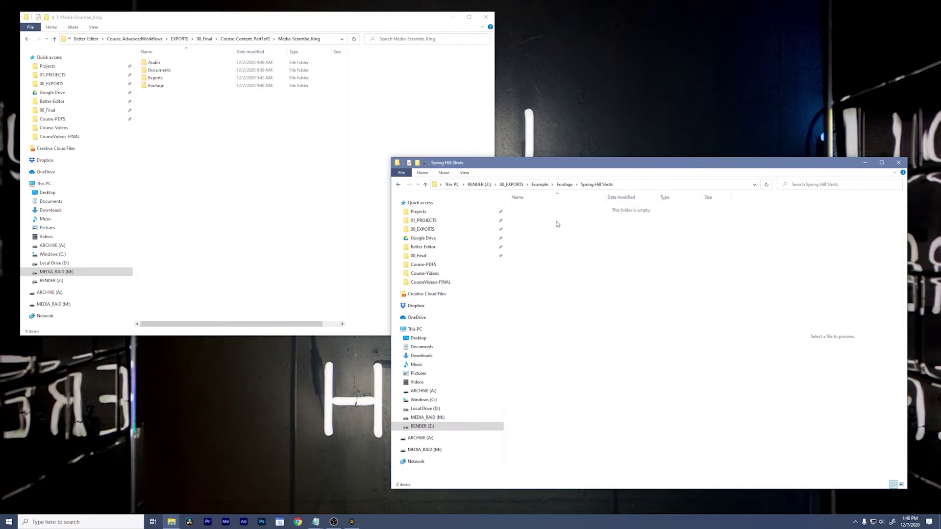
{"action": "left_click", "coordinate": [564, 184]}
{"action": "left_click", "coordinate": [534, 246]}
{"action": "double_click", "coordinate": [534, 247]}
{"action": "left_click", "coordinate": [564, 185]}
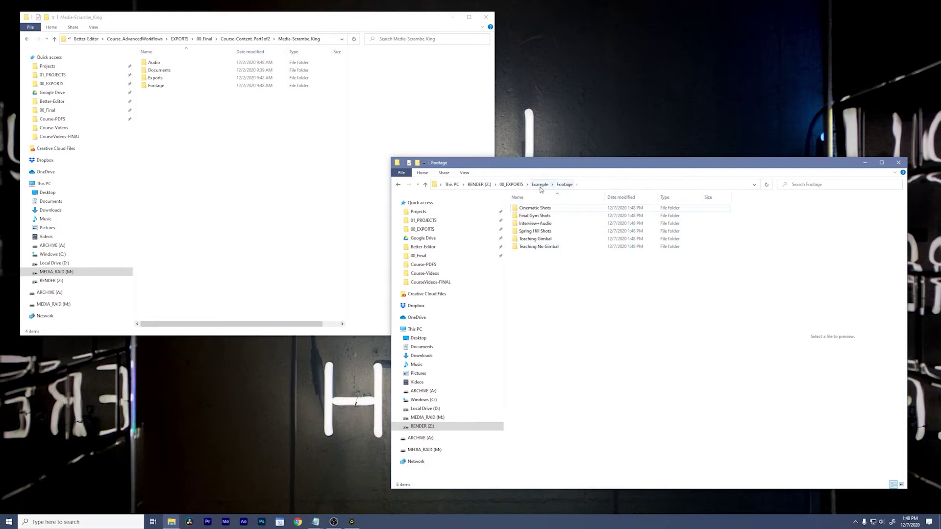
{"action": "left_click", "coordinate": [540, 185]}
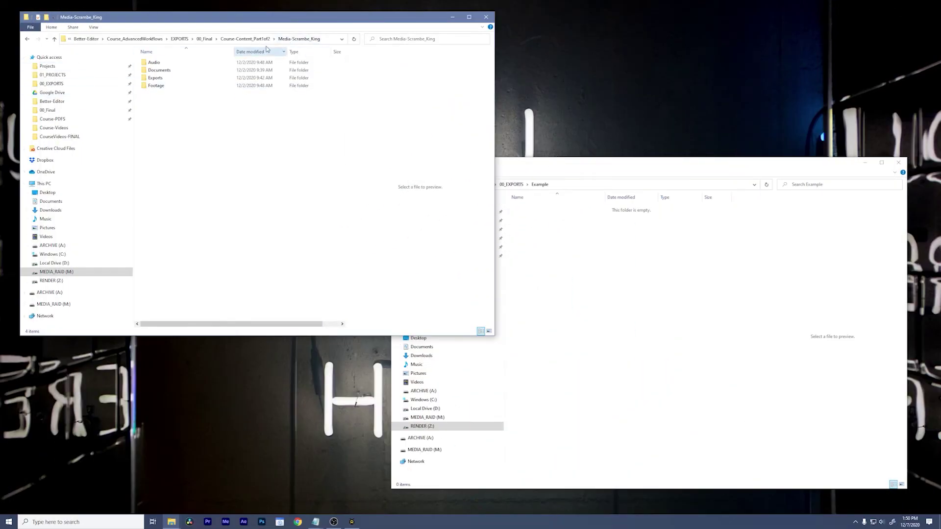
Launch Windows PowerShell from the Win+X menu and place it beside the Explorer windows
{"action": "left_click", "coordinate": [247, 39]}
{"action": "right_click", "coordinate": [9, 522]}
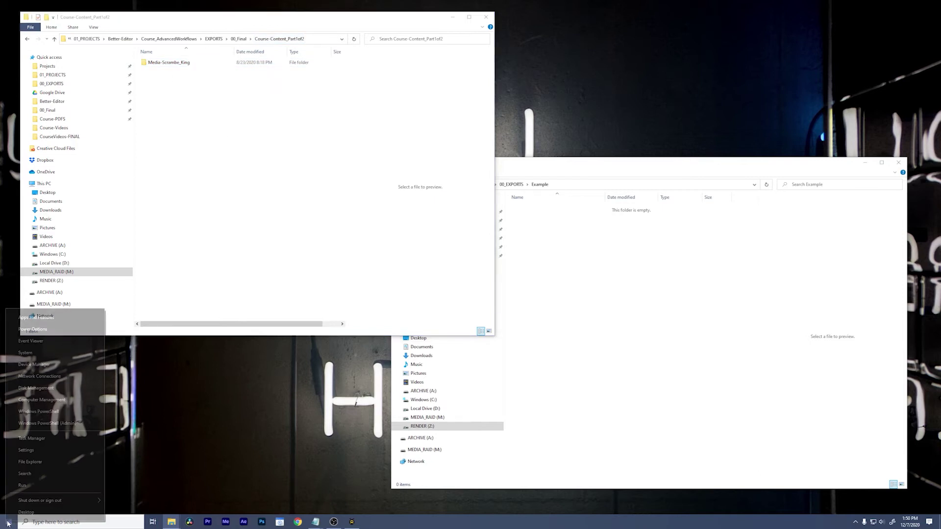
{"action": "left_click", "coordinate": [46, 411]}
{"action": "left_click_drag", "start_coordinate": [267, 83], "coordinate": [714, 77]}
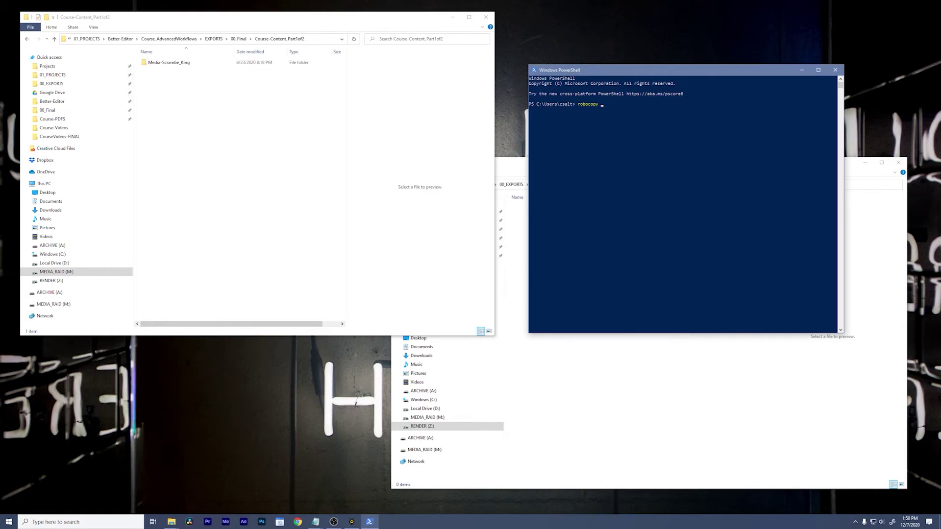
Run robocopy from Media-Scrambe_King into Z:\00_EXPORTS\Example with /e /xf * to copy folders only
{"action": "left_click_drag", "start_coordinate": [169, 63], "coordinate": [679, 179]}
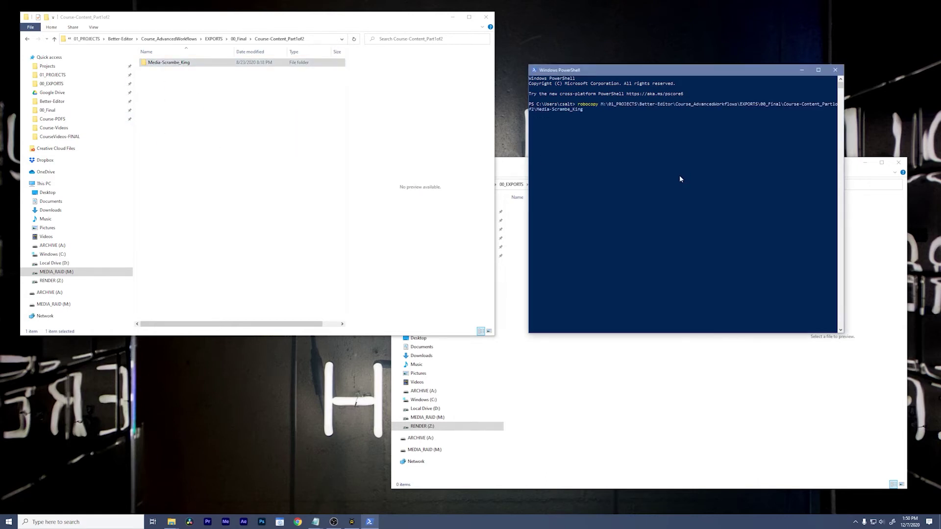
{"action": "left_click", "coordinate": [628, 375]}
{"action": "left_click_drag", "start_coordinate": [539, 184], "coordinate": [658, 128]}
{"action": "left_click", "coordinate": [716, 132]}
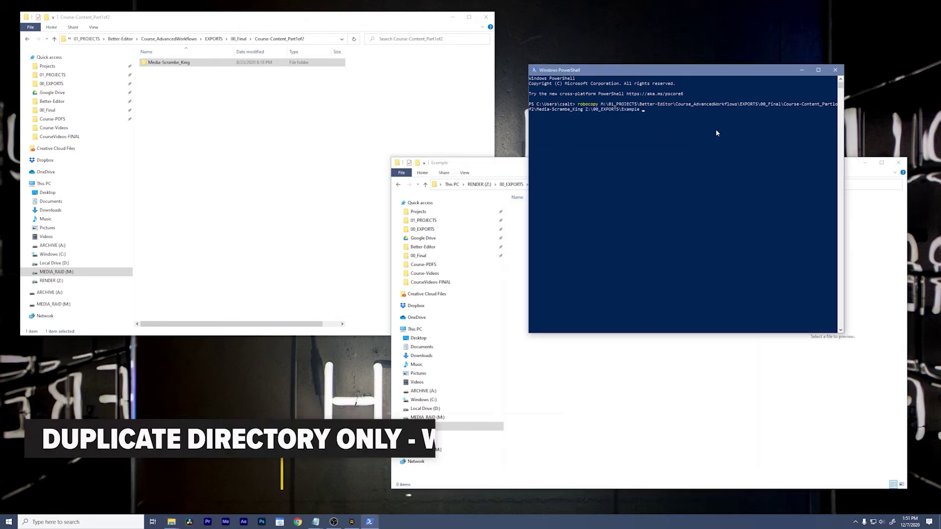
{"action": "type", "text": "/e "}
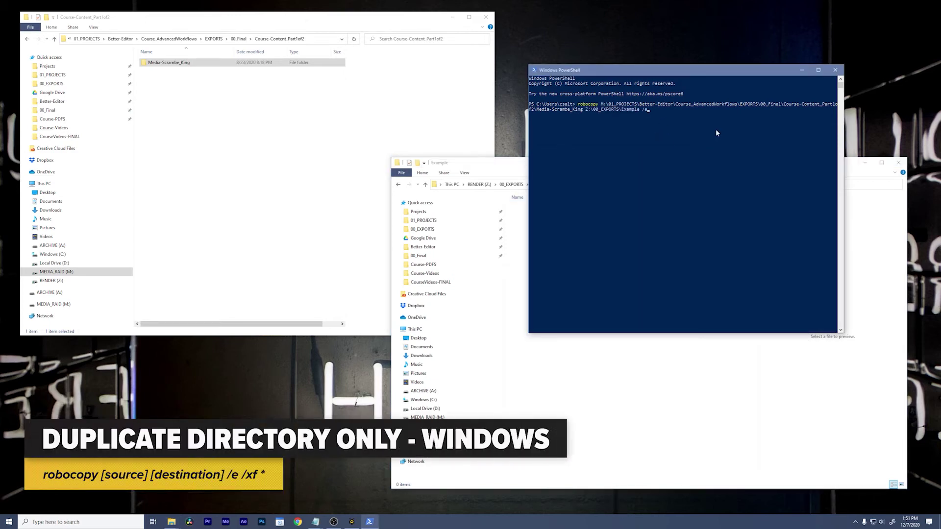
{"action": "type", "text": "/xf *"}
{"action": "key", "text": "Return"}
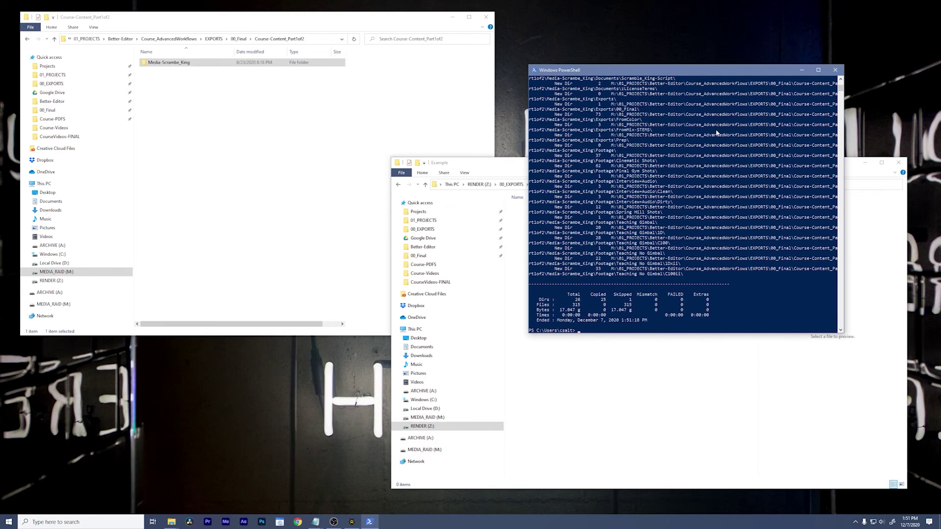
{"action": "left_click", "coordinate": [636, 395]}
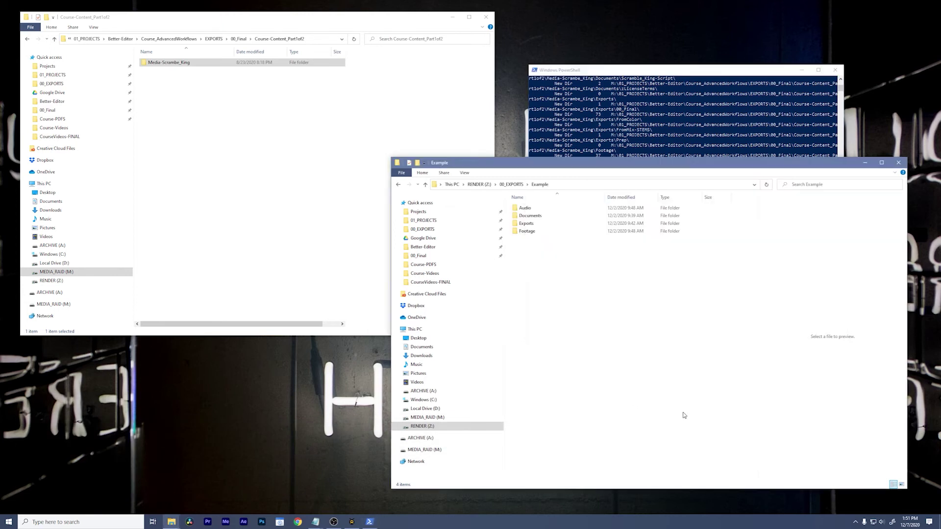
{"action": "double_click", "coordinate": [528, 225]}
{"action": "double_click", "coordinate": [534, 224]}
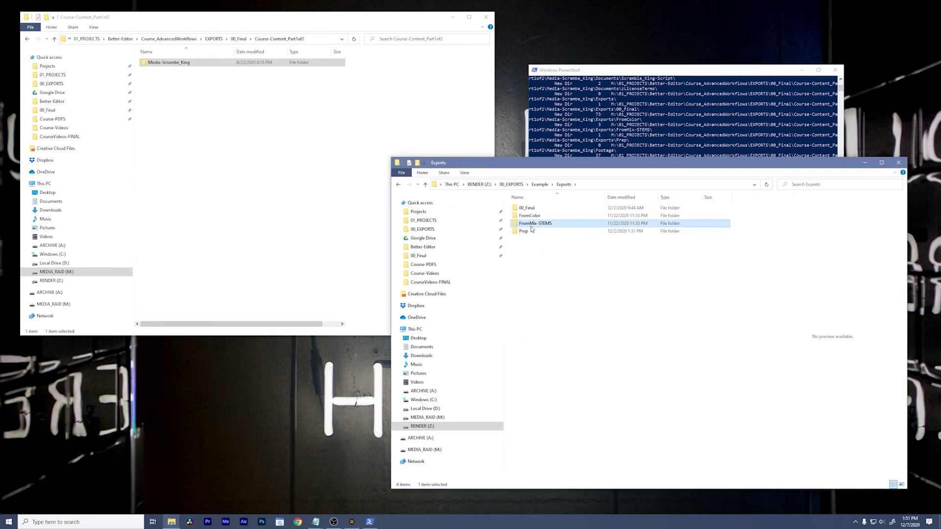
{"action": "left_click", "coordinate": [563, 184]}
{"action": "left_click", "coordinate": [540, 184]}
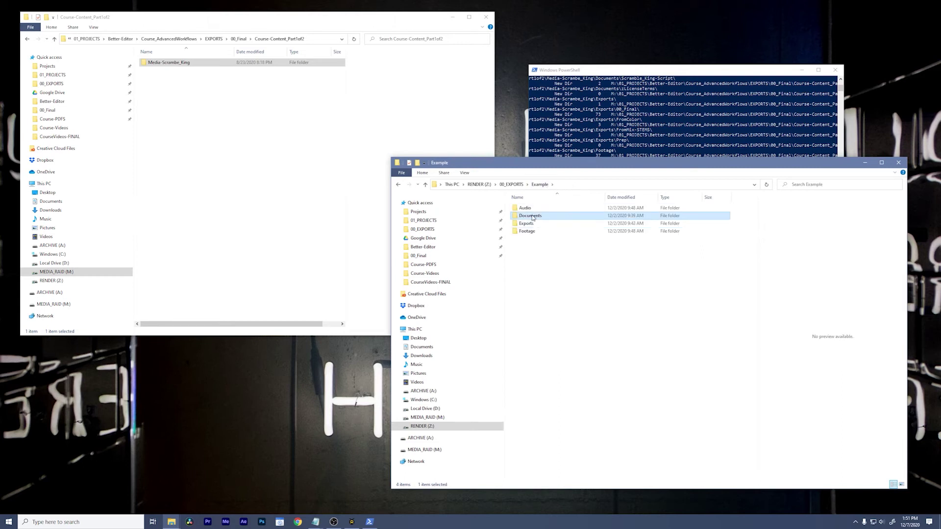
{"action": "double_click", "coordinate": [533, 215]}
{"action": "left_click", "coordinate": [532, 186]}
{"action": "left_click", "coordinate": [536, 276]}
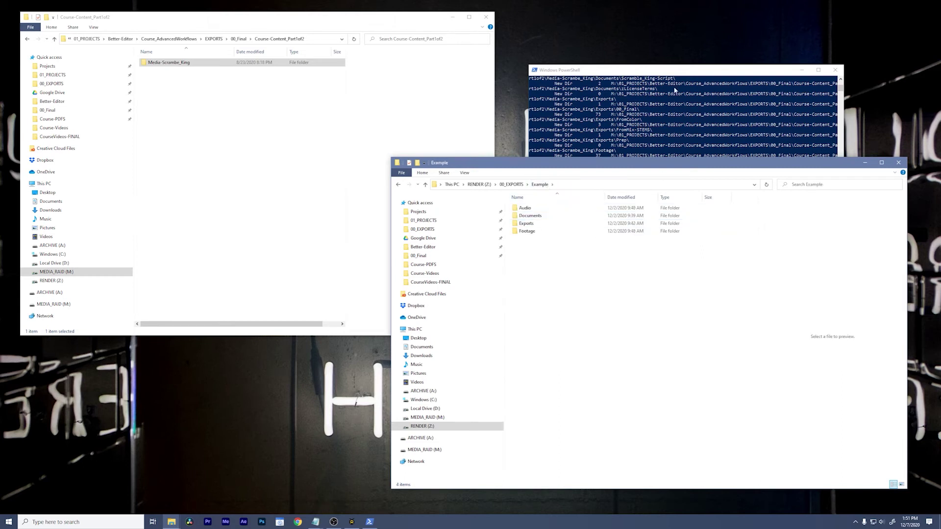
{"action": "left_click", "coordinate": [675, 75]}
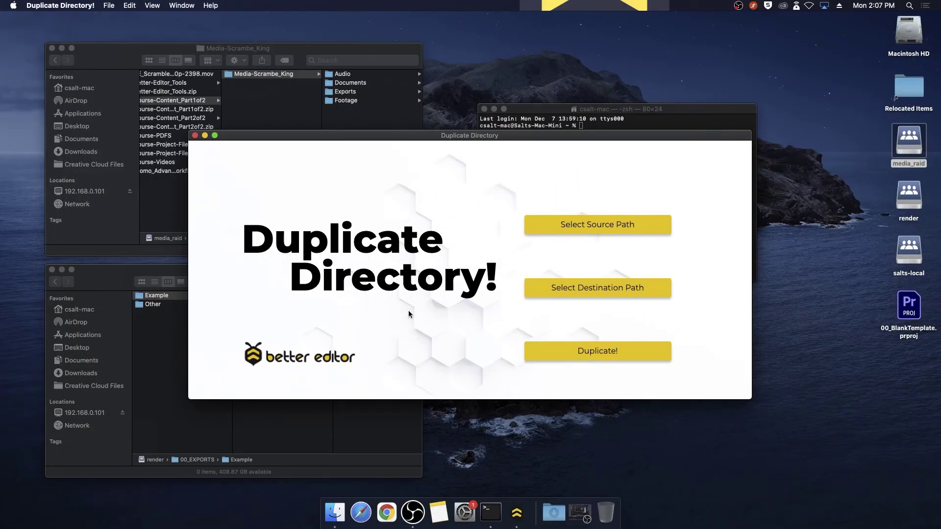
Quit Duplicate Directory with Cmd+Q
{"action": "key", "text": "super+q"}
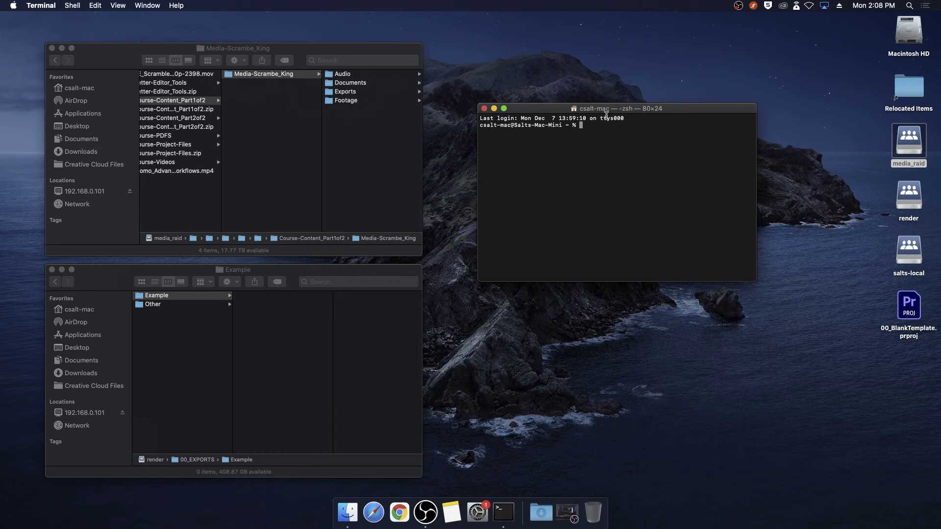
Build an rsync -av command from Media-Scrambe_King to the Example folder
{"action": "type", "text": "rys"}
{"action": "type", "text": "nc "}
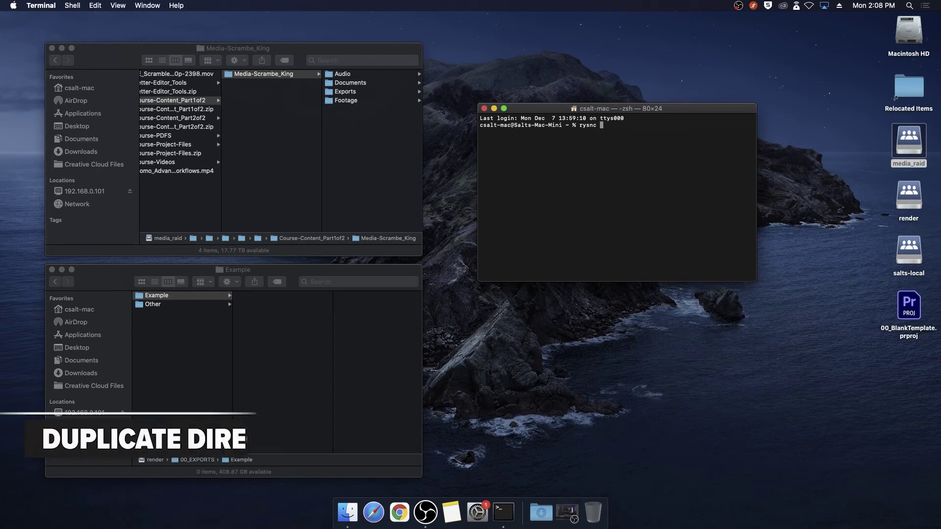
{"action": "type", "text": "-av -f\"+ */\" -f\"- *"}
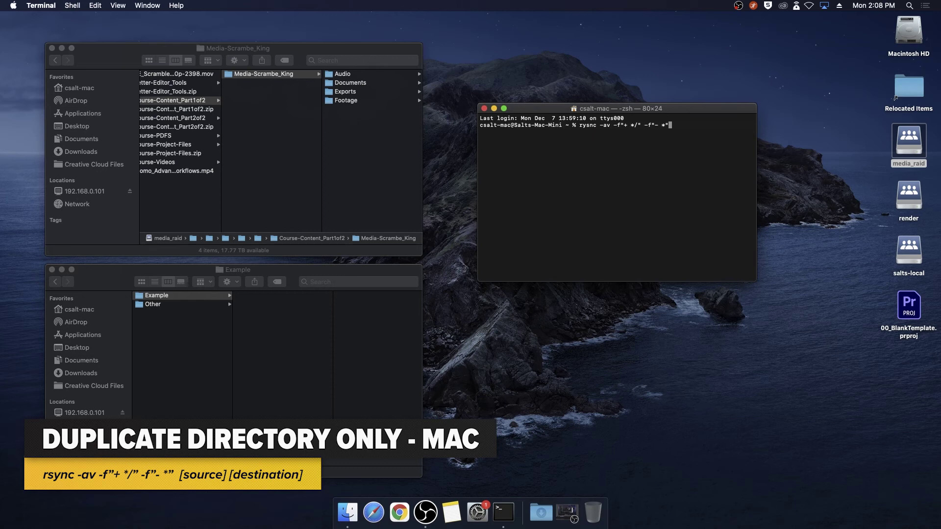
{"action": "left_click_drag", "start_coordinate": [264, 74], "coordinate": [696, 163]}
{"action": "left_click", "coordinate": [630, 194]}
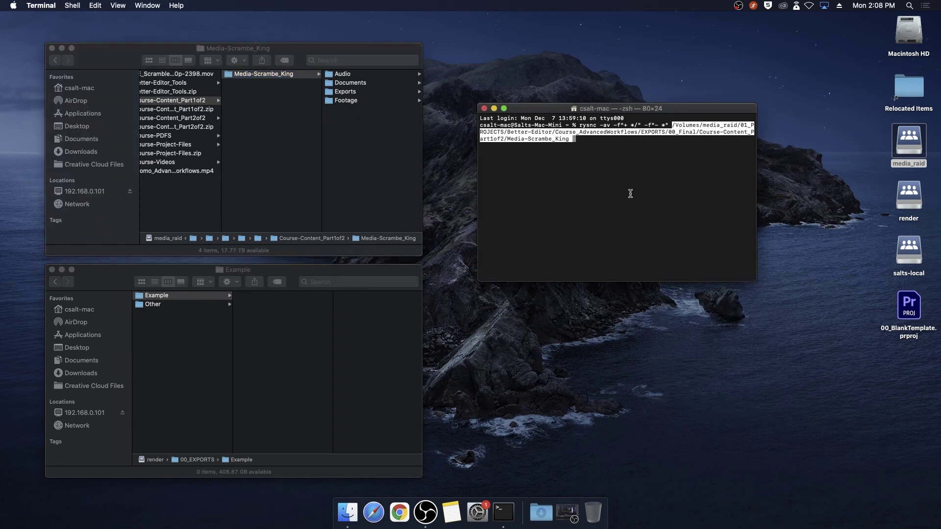
{"action": "left_click_drag", "start_coordinate": [177, 296], "coordinate": [625, 212]}
{"action": "left_click", "coordinate": [632, 202]}
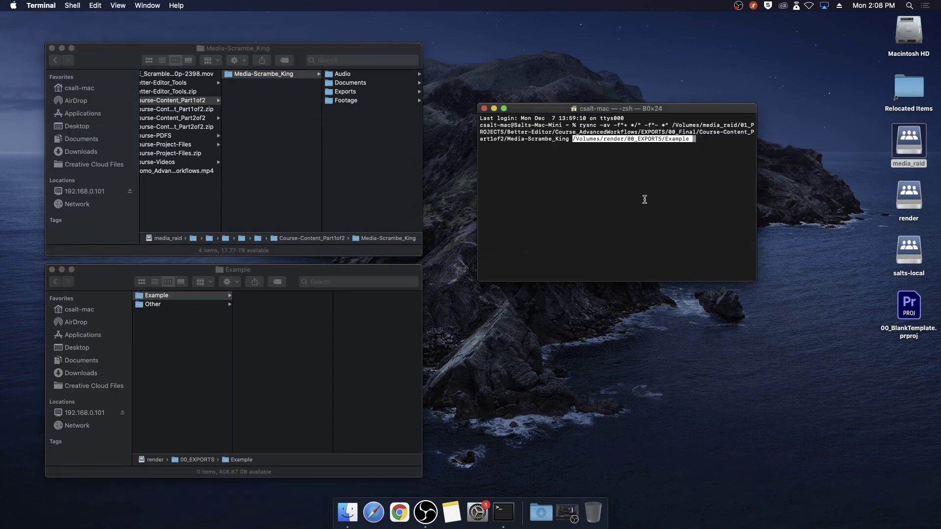
Run the command, then rerun it with the rsync misspelling corrected
{"action": "key", "text": "Return"}
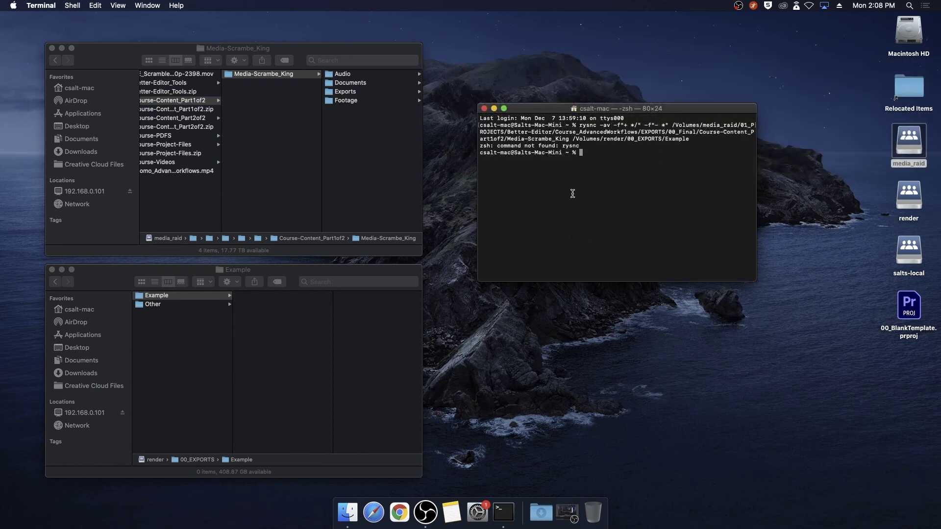
{"action": "type", "text": "rsync -av -f\"+ */\" -f\"- *\" /Volumes/media_raid/01_PROJECTS/Better-Editor/Course_AdvancedWorkflows/EXPORTS/00_Final/Course-Content_Part1of2/Media-Scrambe_King  /Volumes/render/00_EXPORTS/Example"}
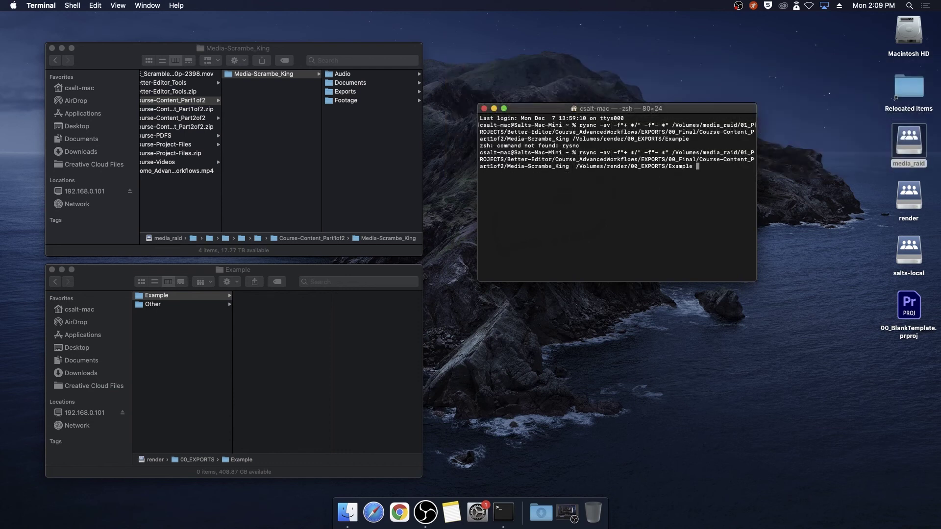
{"action": "key", "text": "Return"}
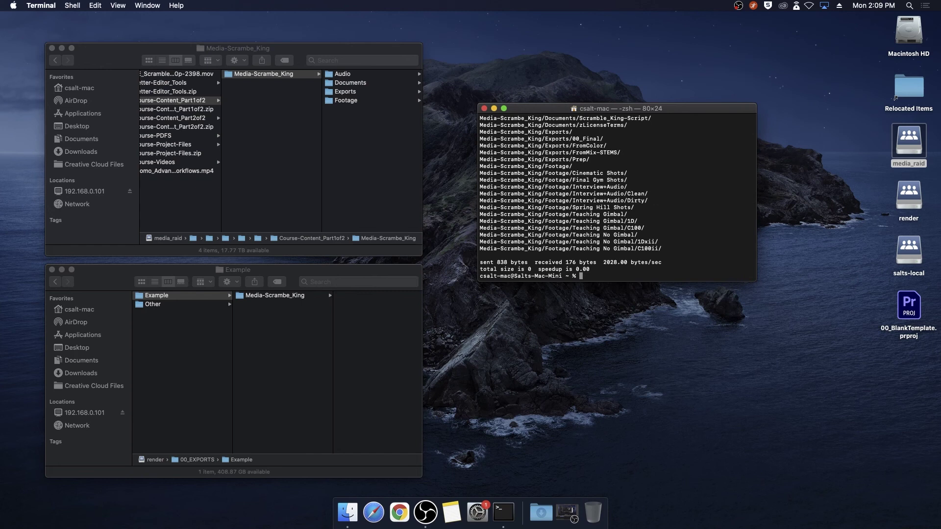
Browse the copied Media-Scrambe_King's Audio, Exports/FromColor and Documents folders inside Example
{"action": "left_click", "coordinate": [264, 295]}
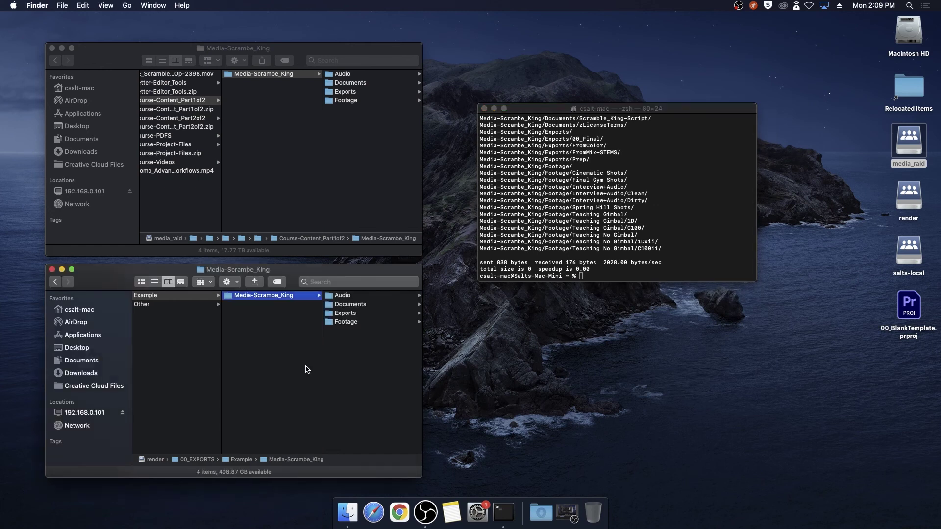
{"action": "left_click", "coordinate": [367, 296]}
{"action": "left_click", "coordinate": [294, 313]}
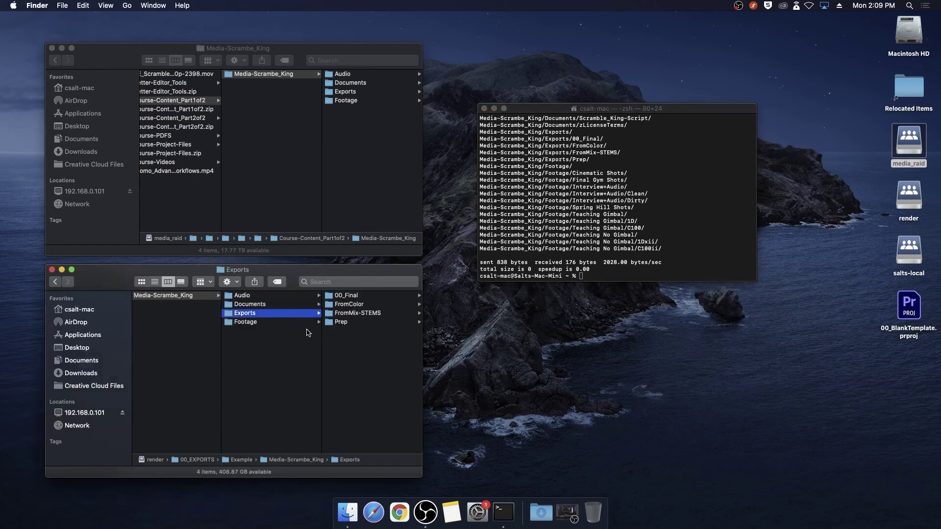
{"action": "left_click", "coordinate": [357, 305]}
{"action": "left_click", "coordinate": [171, 304]}
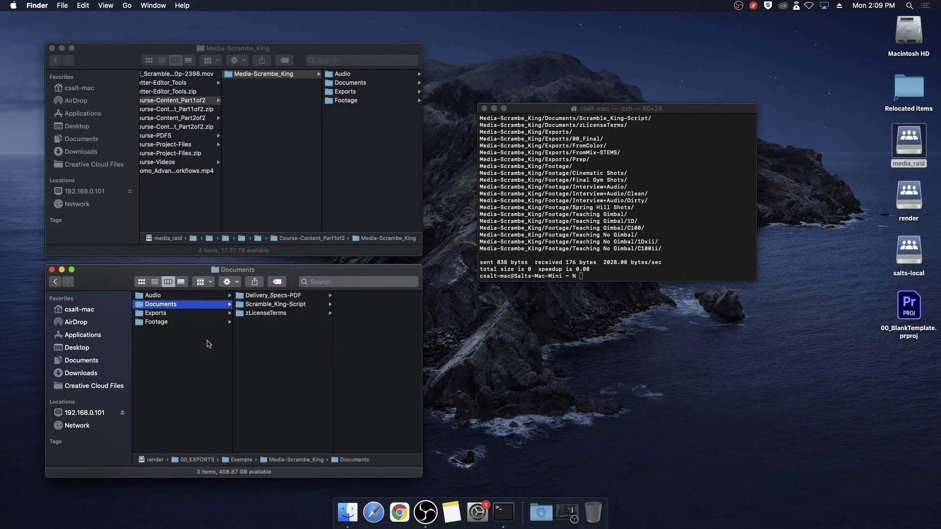